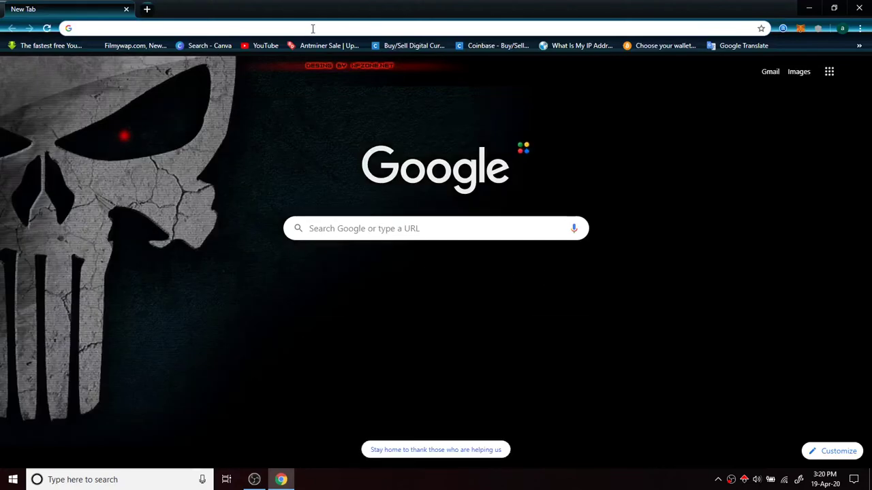
Search the web for "rufus download" and open the official Rufus website in a new tab.
type("ru")
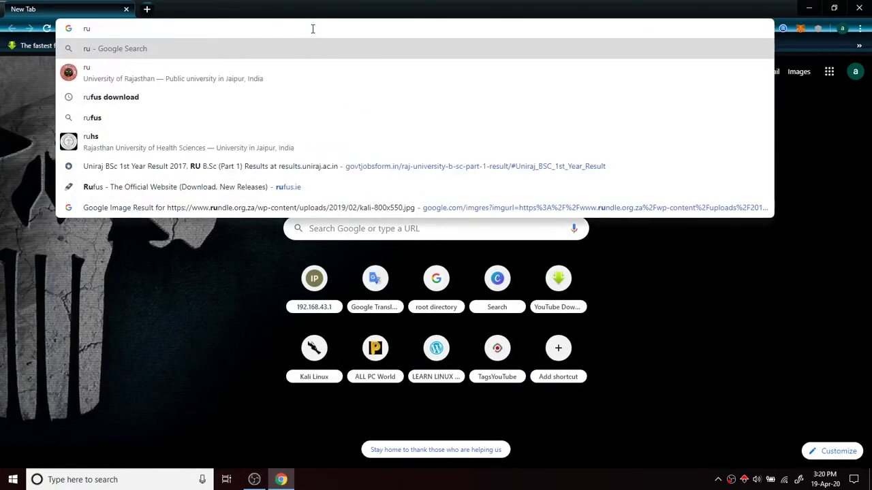
key("Down")
key("Down")
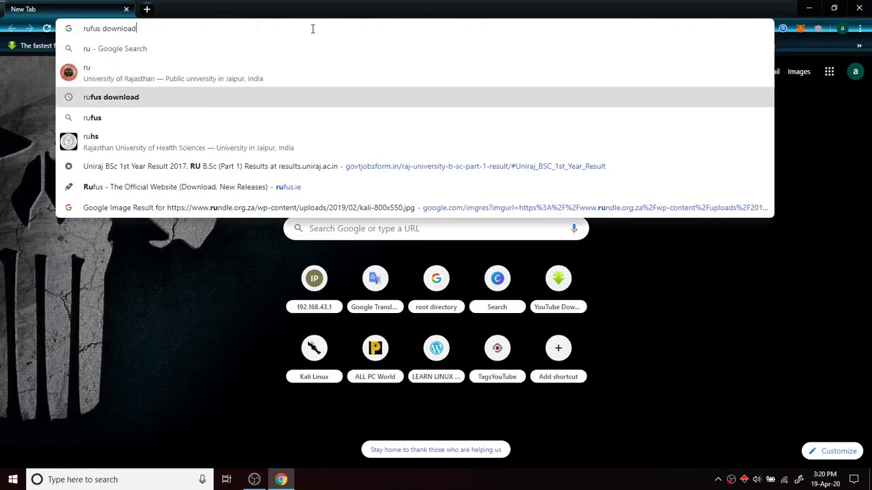
key("Return")
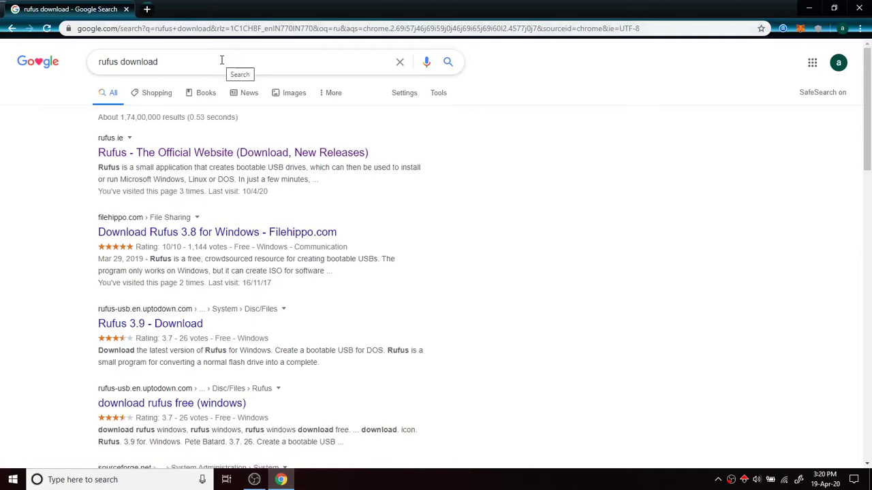
right_click(228, 157)
left_click(259, 163)
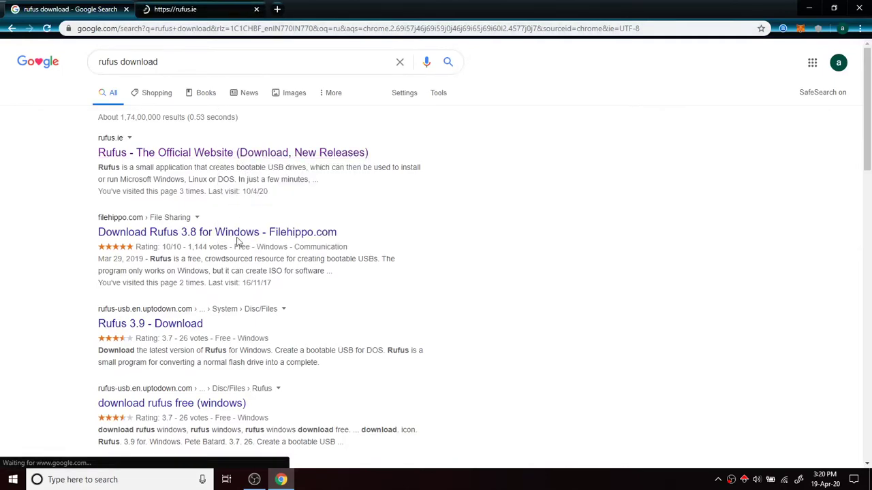
left_click(207, 8)
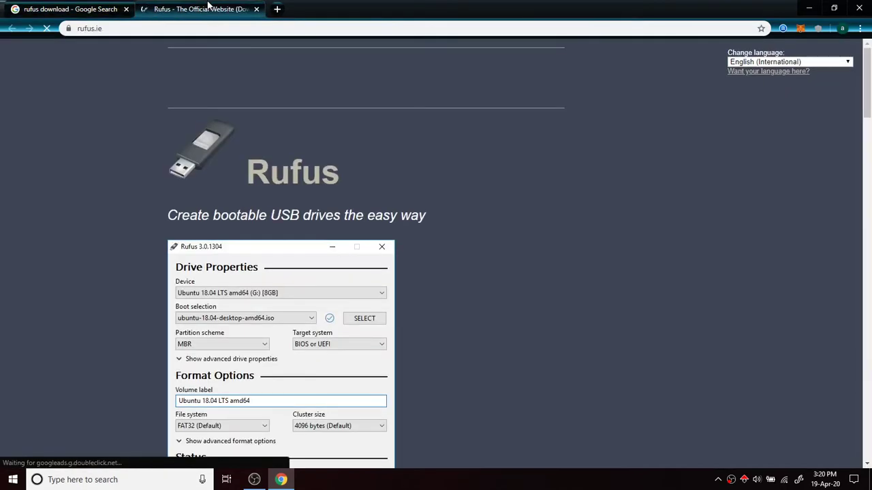
Download Rufus 3.9 from the Download section of the Rufus website.
scroll(245, 251, "down", 3)
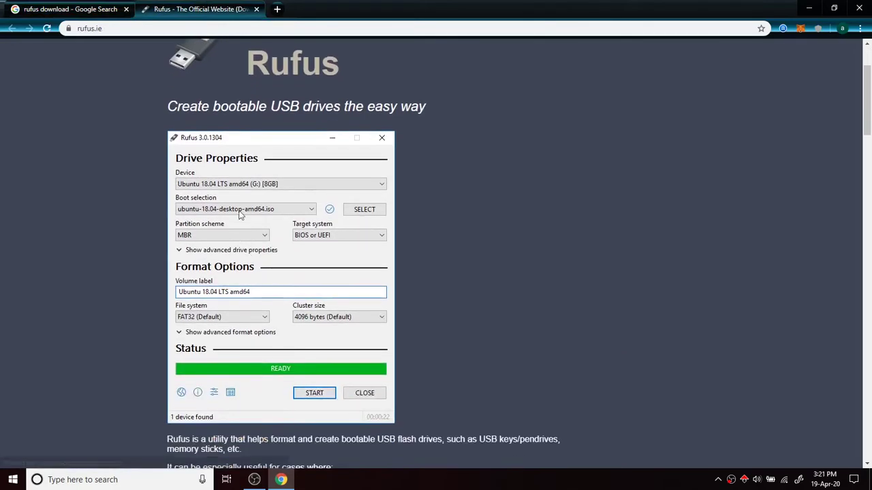
scroll(240, 200, "down", 4)
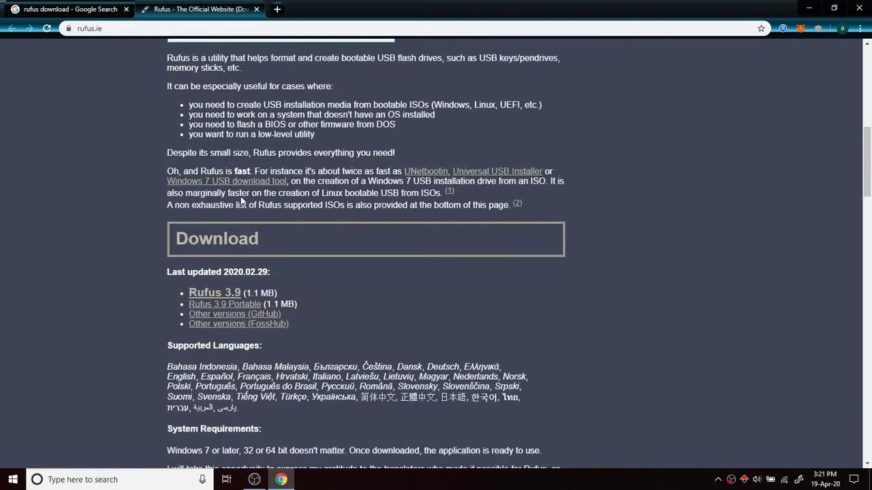
left_click(231, 297)
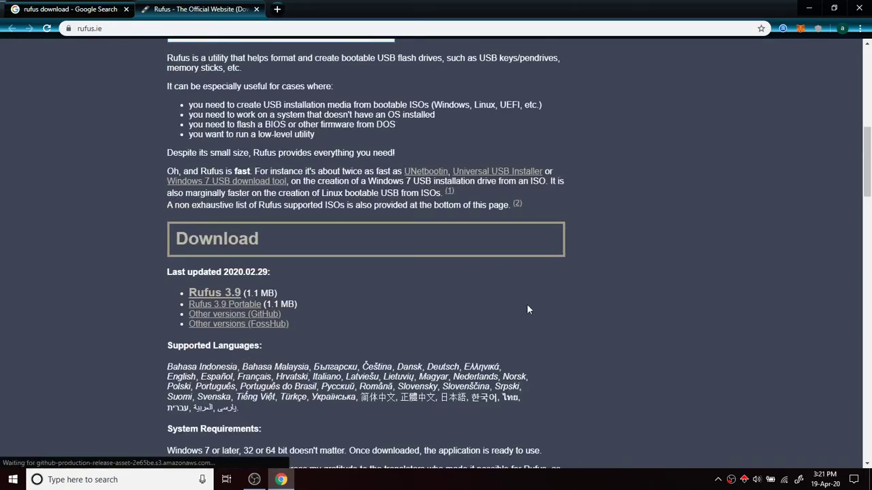
Show the downloaded rufus-3.9.exe in its folder from the browser's downloads list, closing the Rufus website and search results tabs.
left_click(860, 28)
left_click(756, 99)
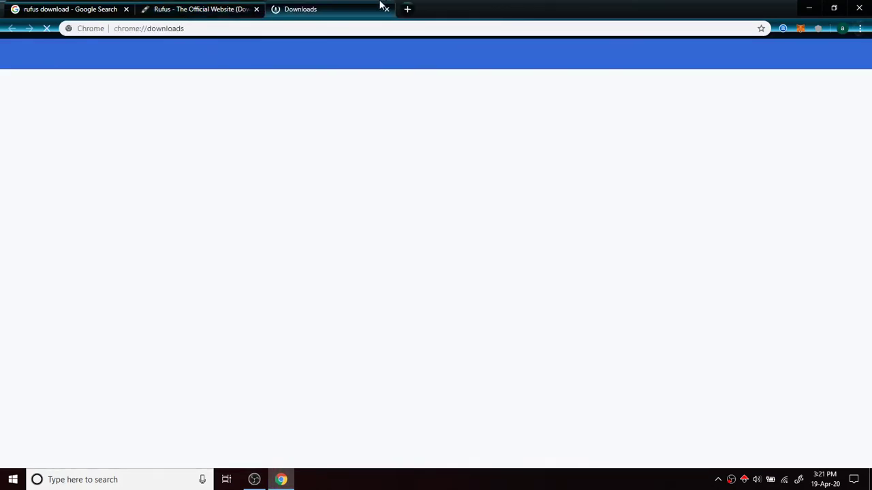
left_click(257, 9)
left_click(125, 9)
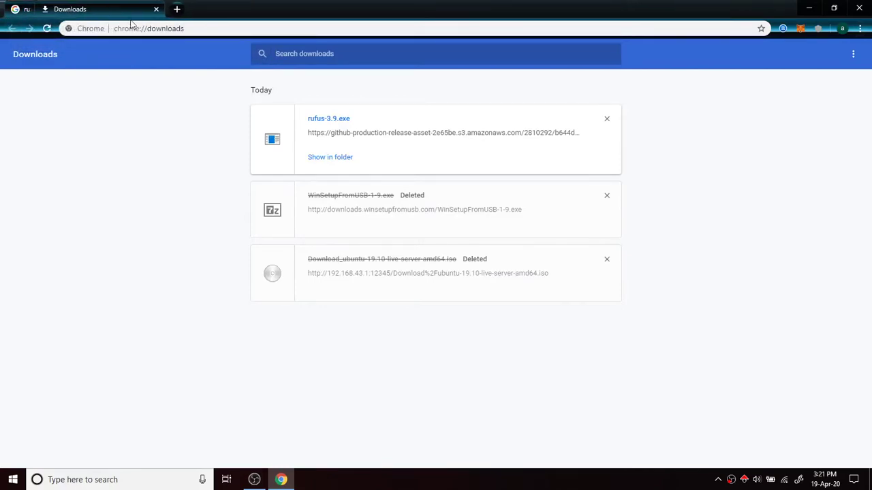
left_click(328, 160)
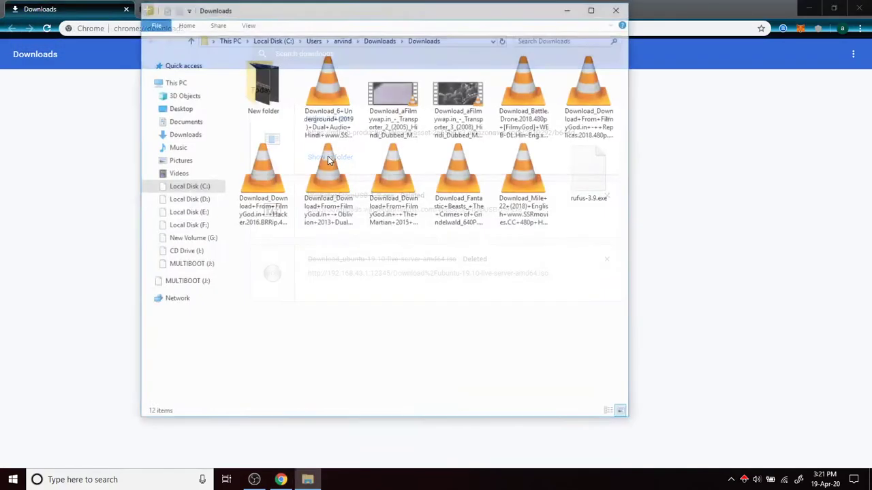
Move rufus-3.9.exe from the Downloads folder to the desktop, closing the browser and folder windows, and launch it.
right_click(597, 195)
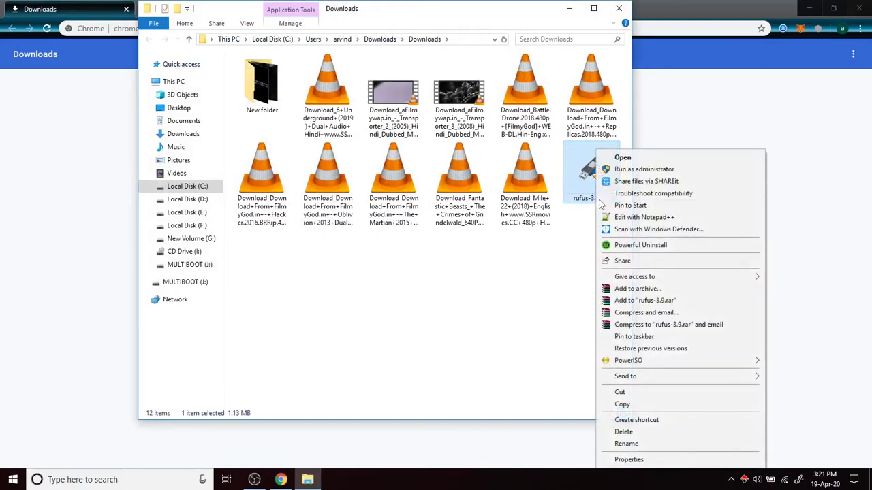
left_click(634, 397)
left_click(860, 8)
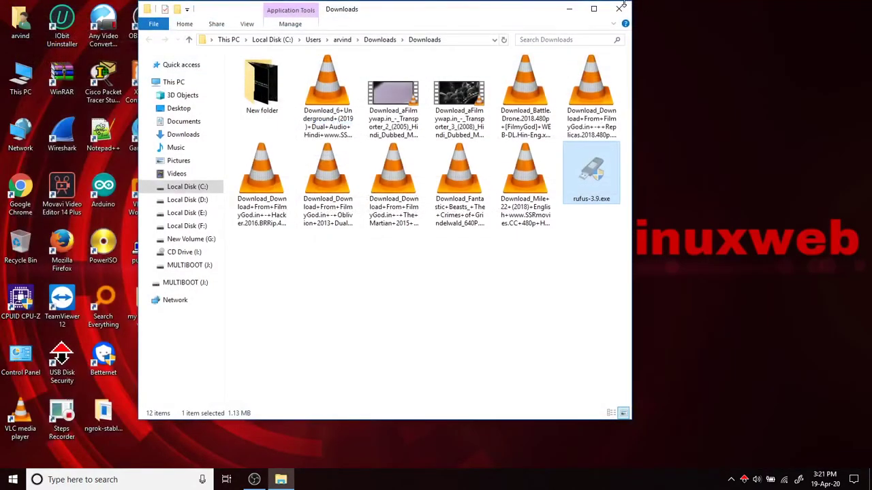
left_click(619, 8)
right_click(682, 95)
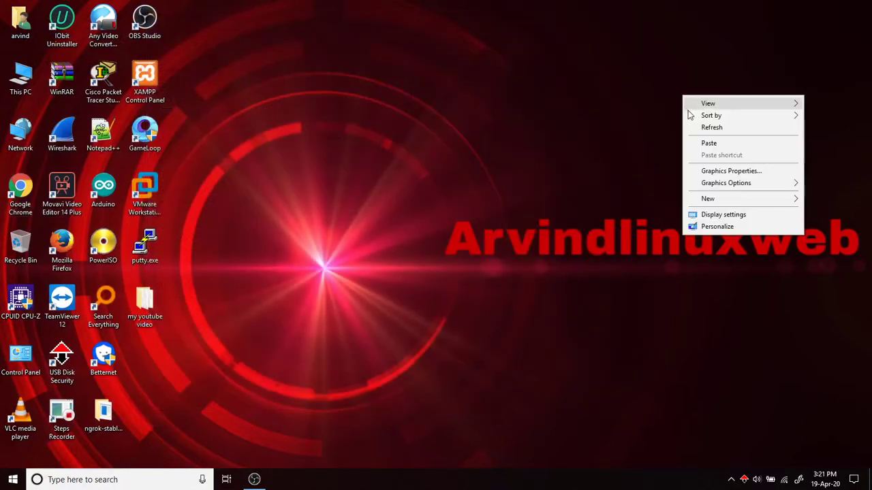
left_click(709, 144)
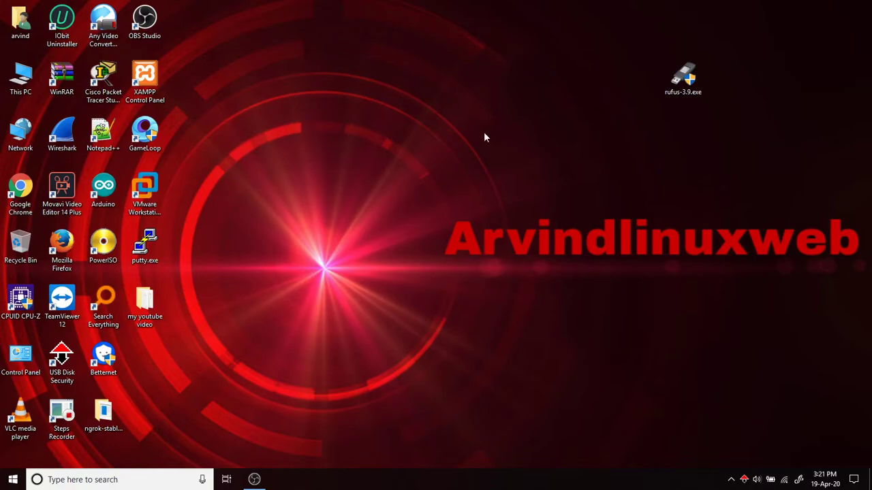
double_click(671, 85)
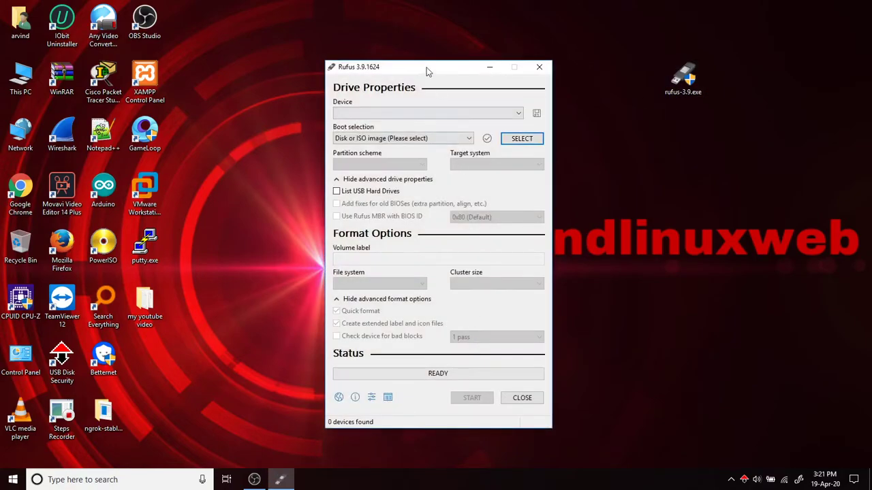
left_click_drag(427, 69, 502, 42)
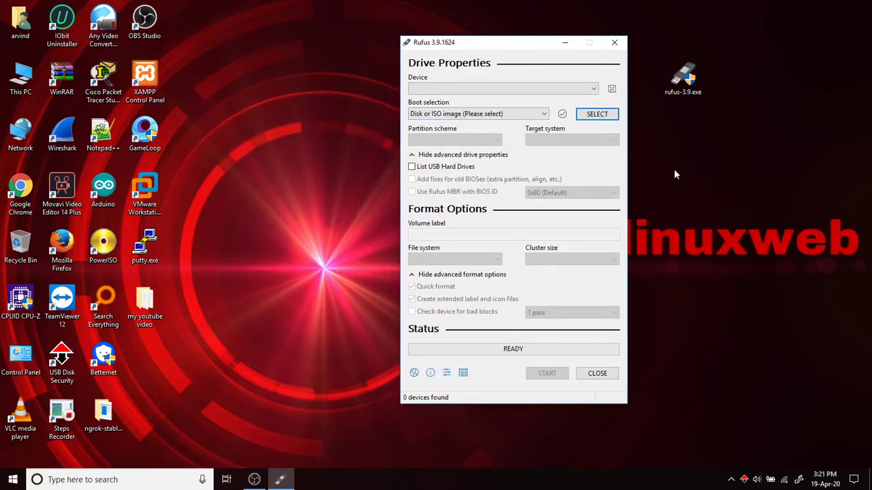
Look in This PC for the inserted USB drive MULTIBOOT (J:) and close the window.
left_click(19, 103)
key("super+e")
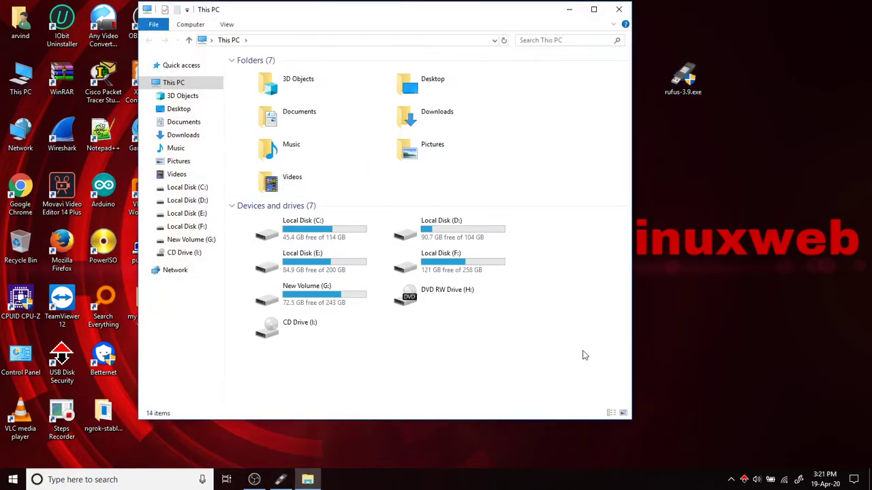
left_click(591, 12)
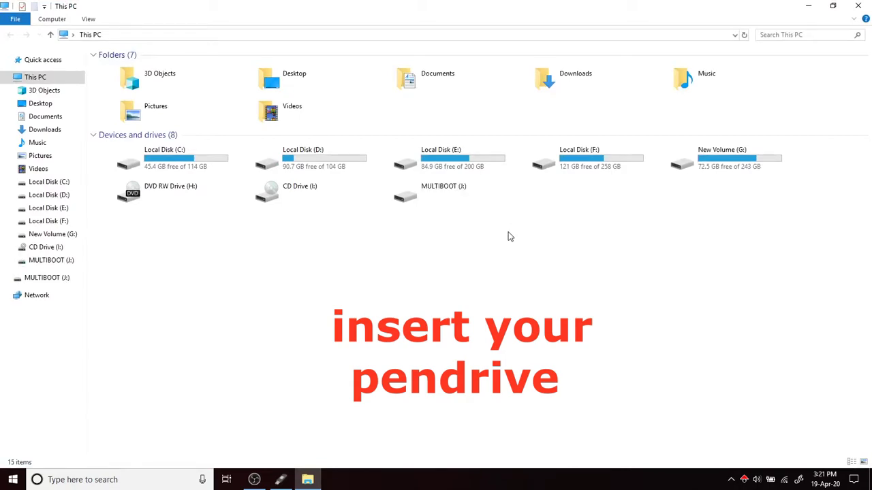
left_click(629, 91)
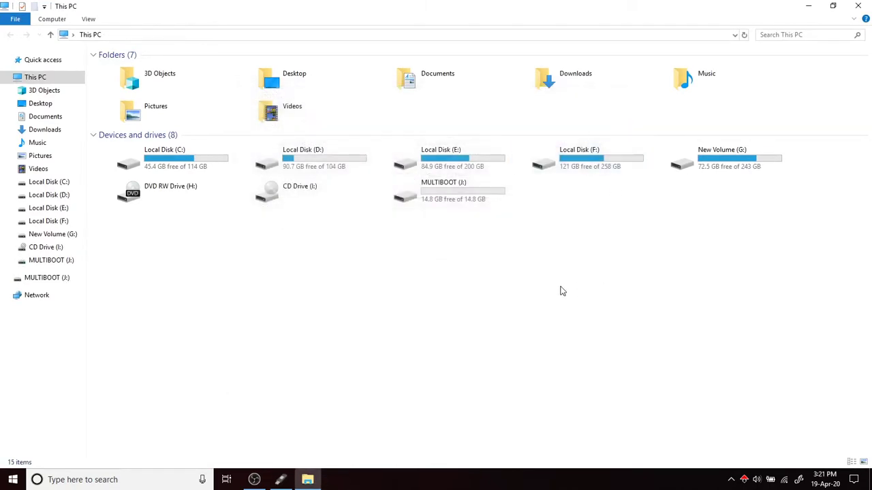
left_click(447, 198)
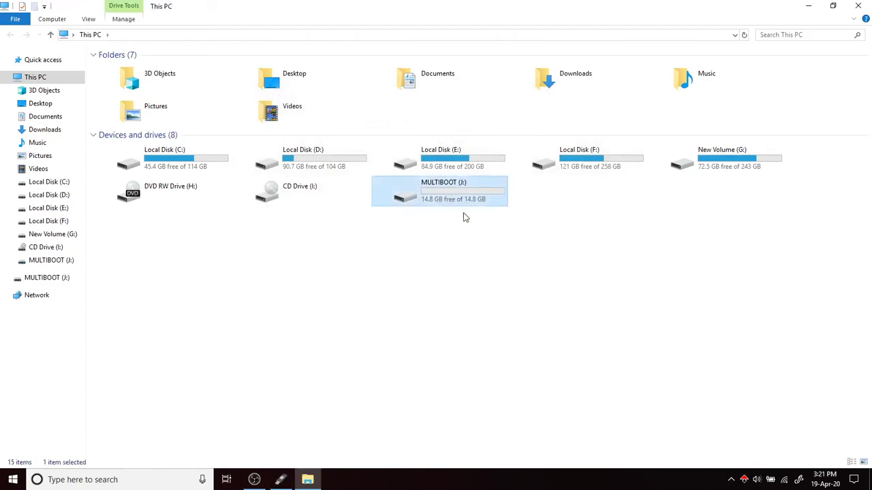
left_click(858, 6)
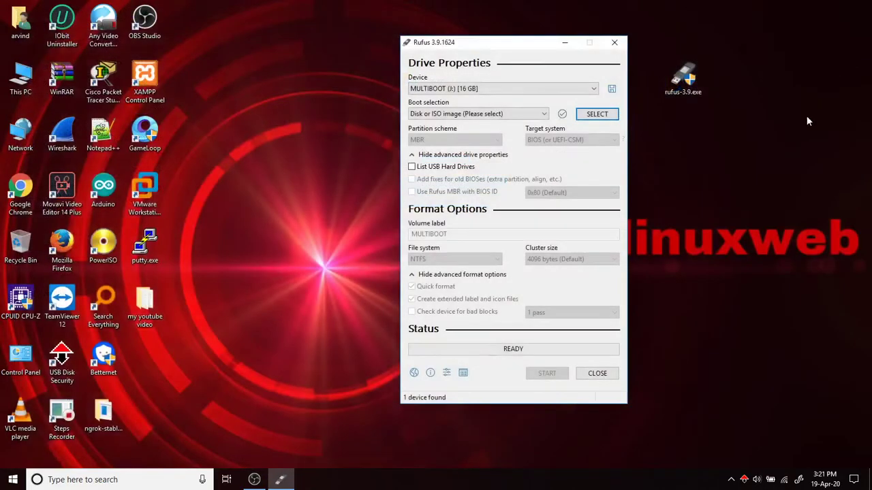
Review the available devices and boot selection options in Rufus.
left_click(573, 89)
left_click(572, 88)
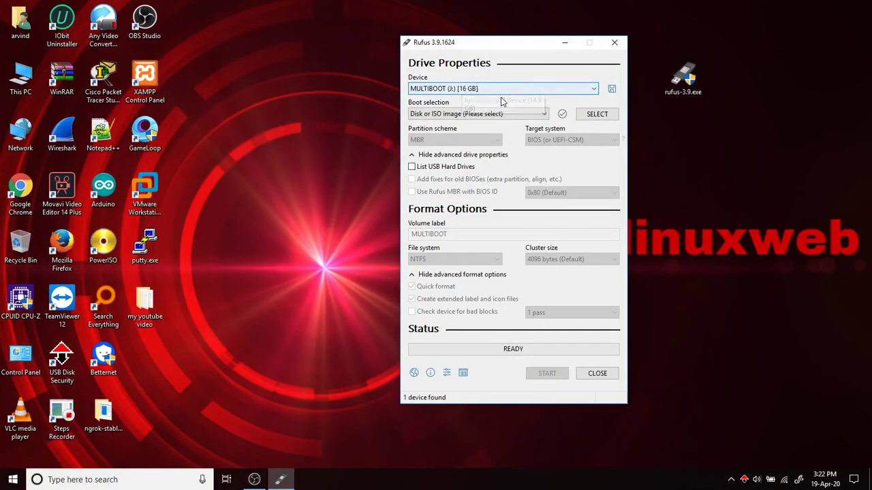
left_click(545, 114)
left_click(544, 114)
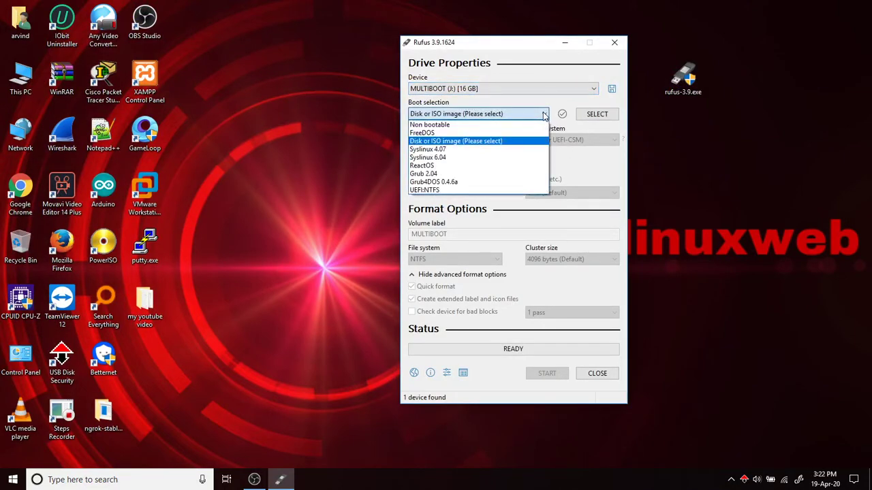
left_click(544, 114)
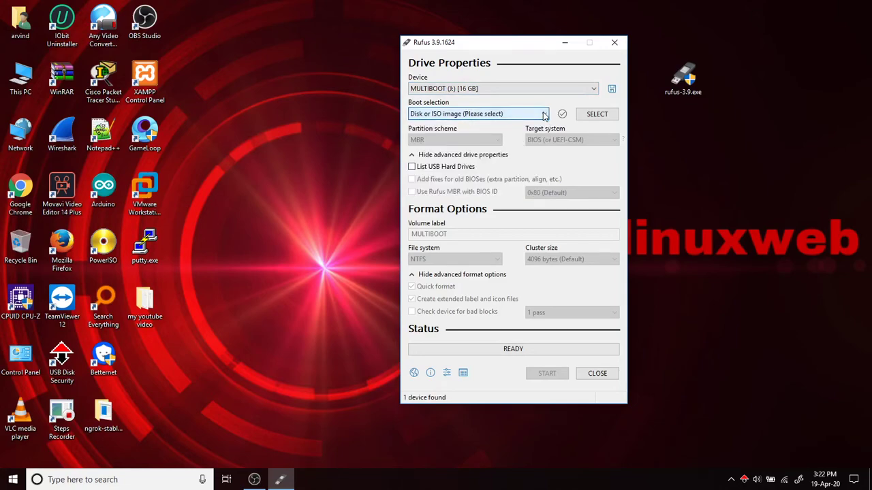
Load hbcd-15.2-Restored-V1.1-dvd-proteus.iso as the boot image from the Hirens Boot DVD 15.2 folder in the ISO file folder on drive F:.
left_click(598, 117)
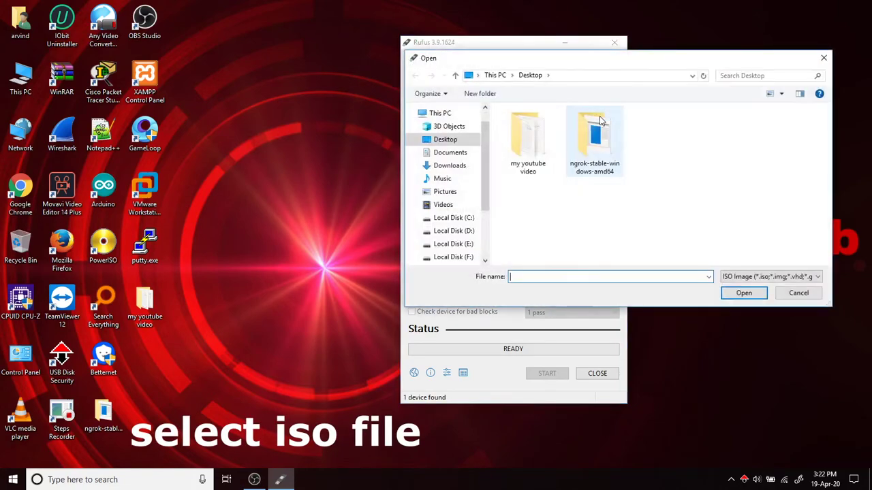
left_click(453, 256)
scroll(572, 209, "down", 4)
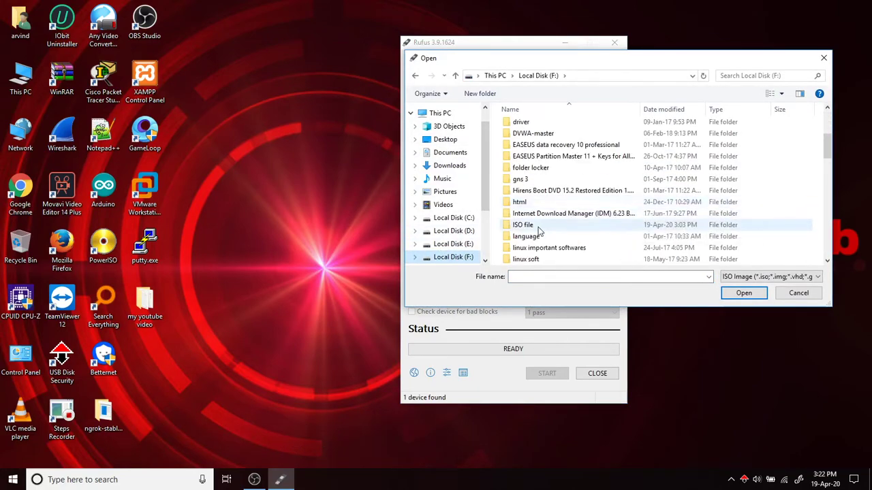
double_click(555, 226)
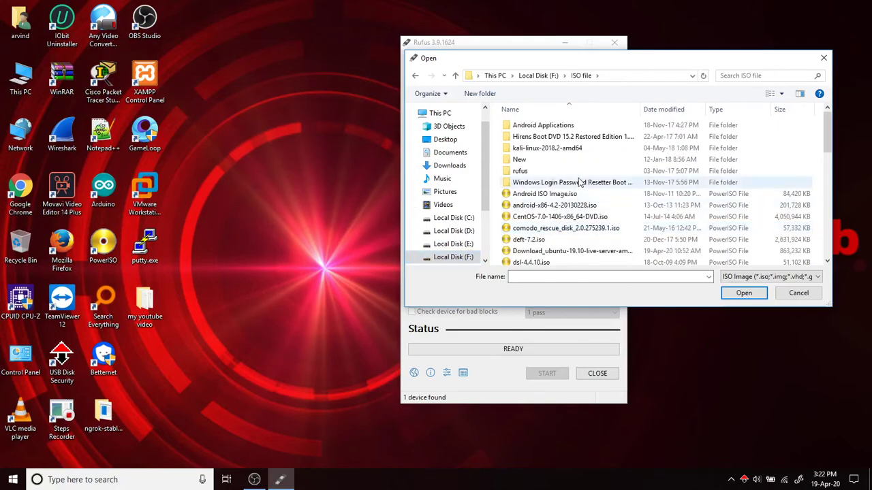
double_click(599, 137)
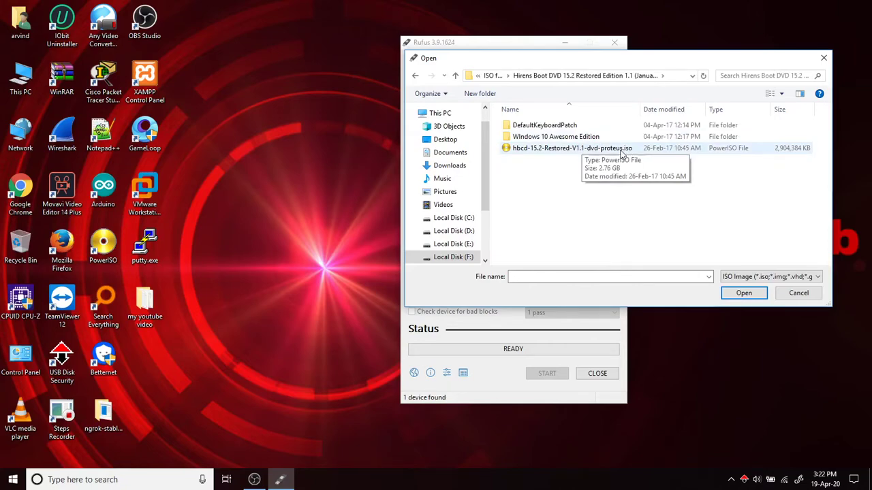
left_click(621, 151)
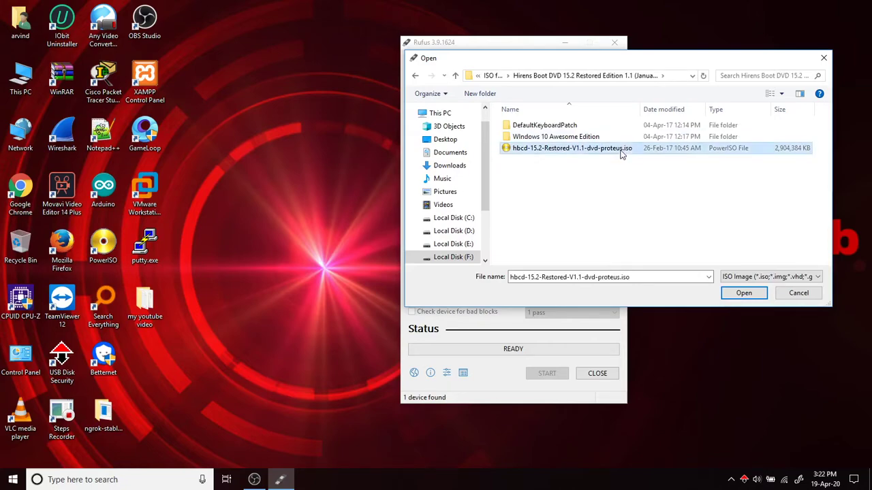
left_click(744, 294)
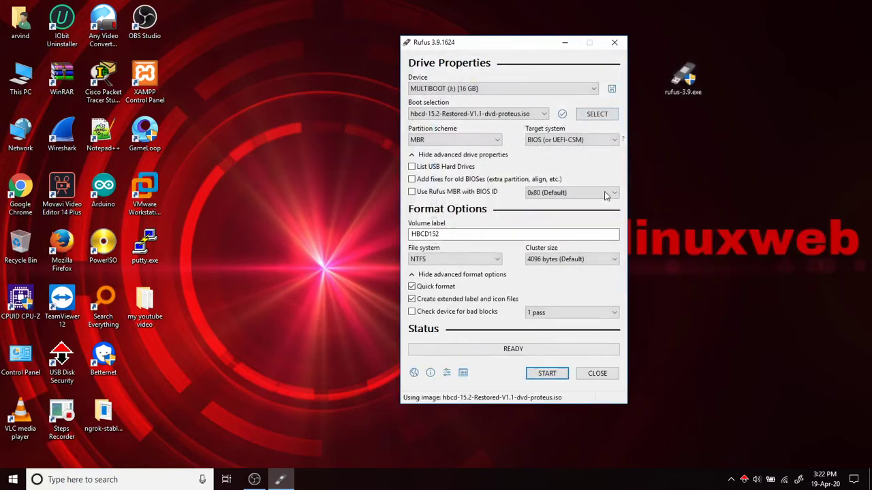
Write the selected image to the MULTIBOOT (J:) drive, accepting the data erasure and closing the USB Disk Security window.
left_click_drag(522, 44, 473, 46)
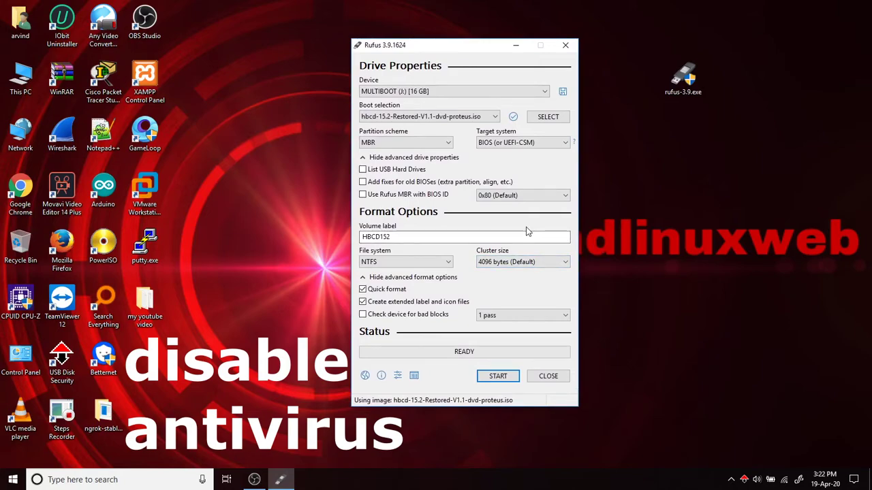
left_click(498, 378)
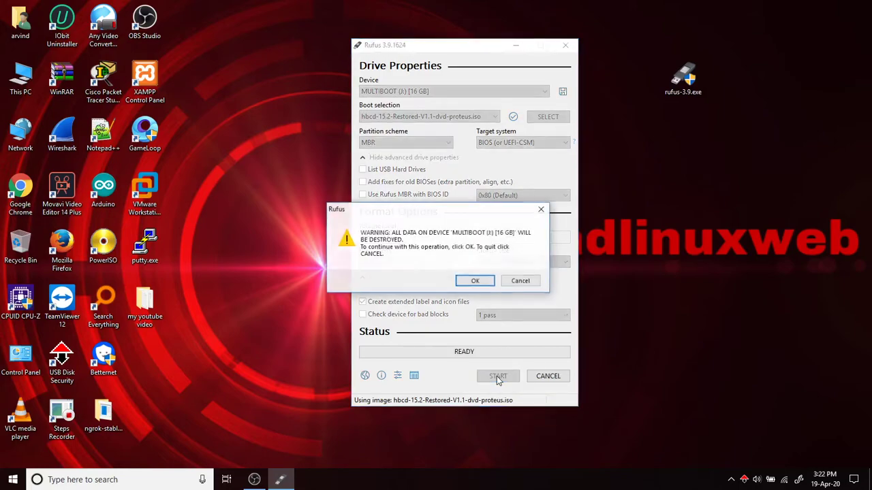
left_click(475, 282)
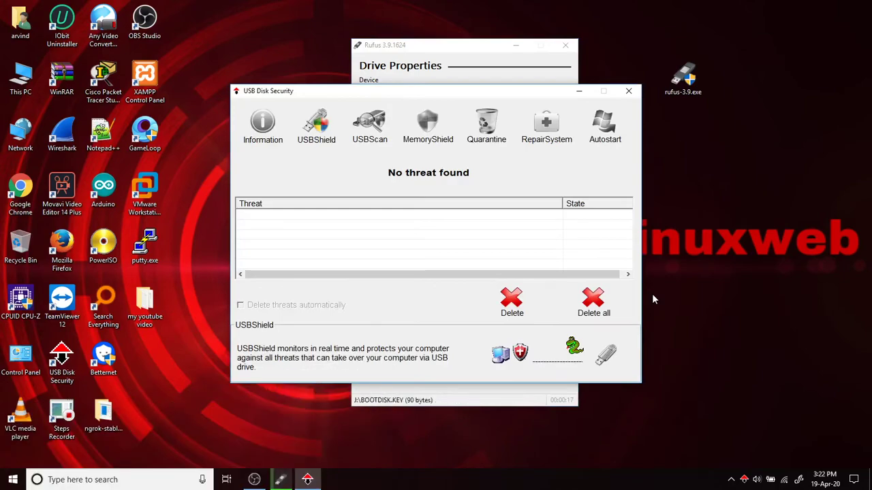
left_click(628, 91)
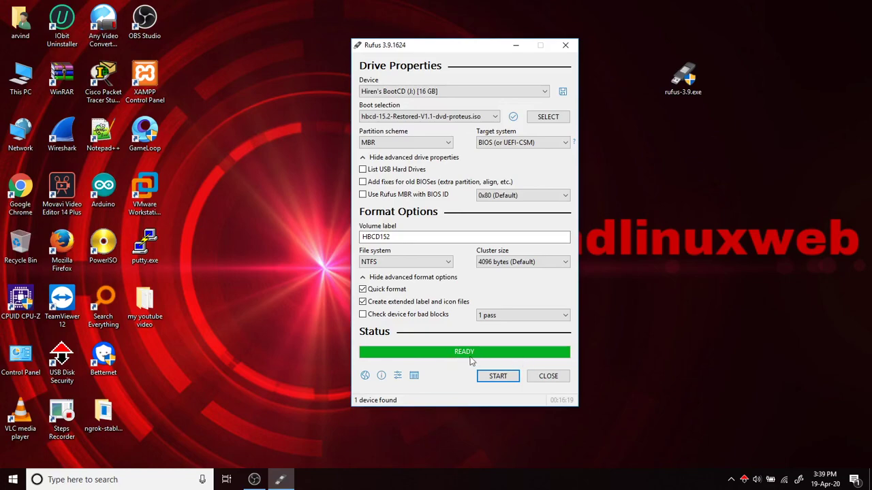
left_click(674, 339)
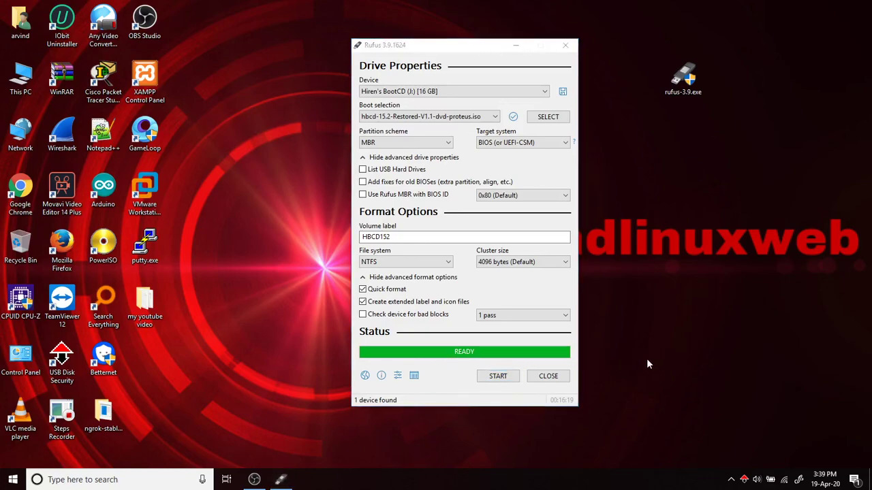